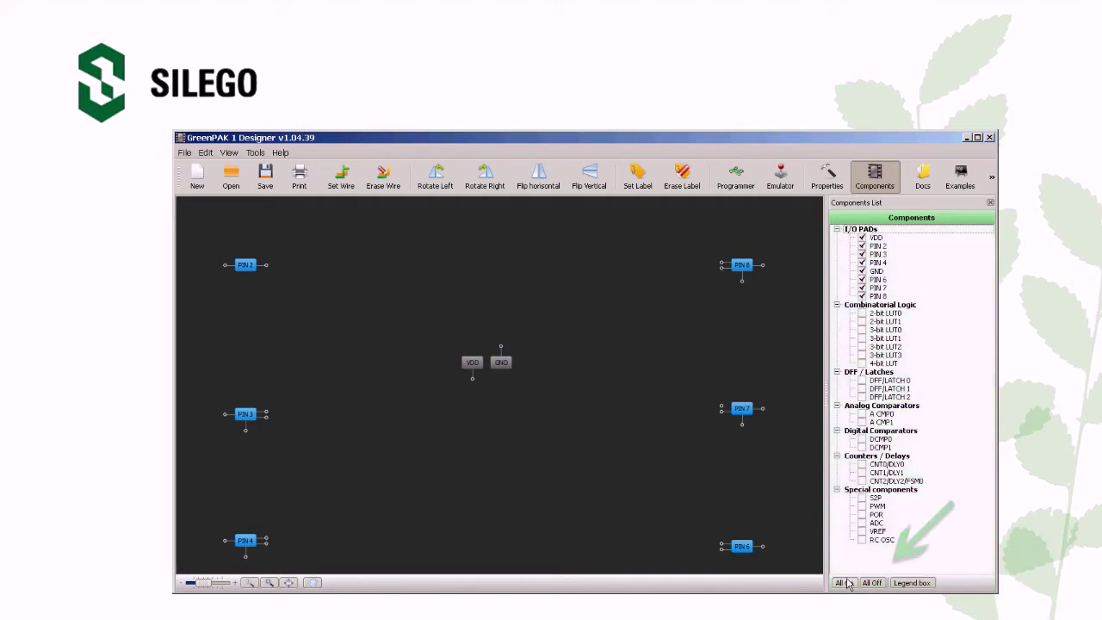
# Step: Toggle the Components List All On, All Off, then All On to place every cell on the canvas
pyautogui.click(845, 583)
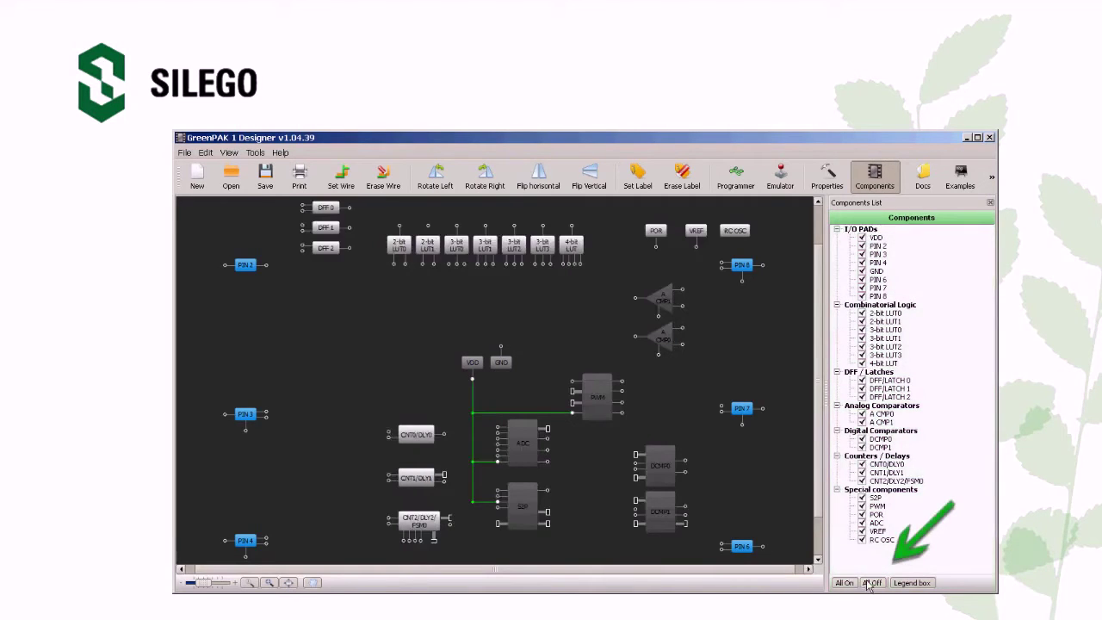
pyautogui.click(870, 583)
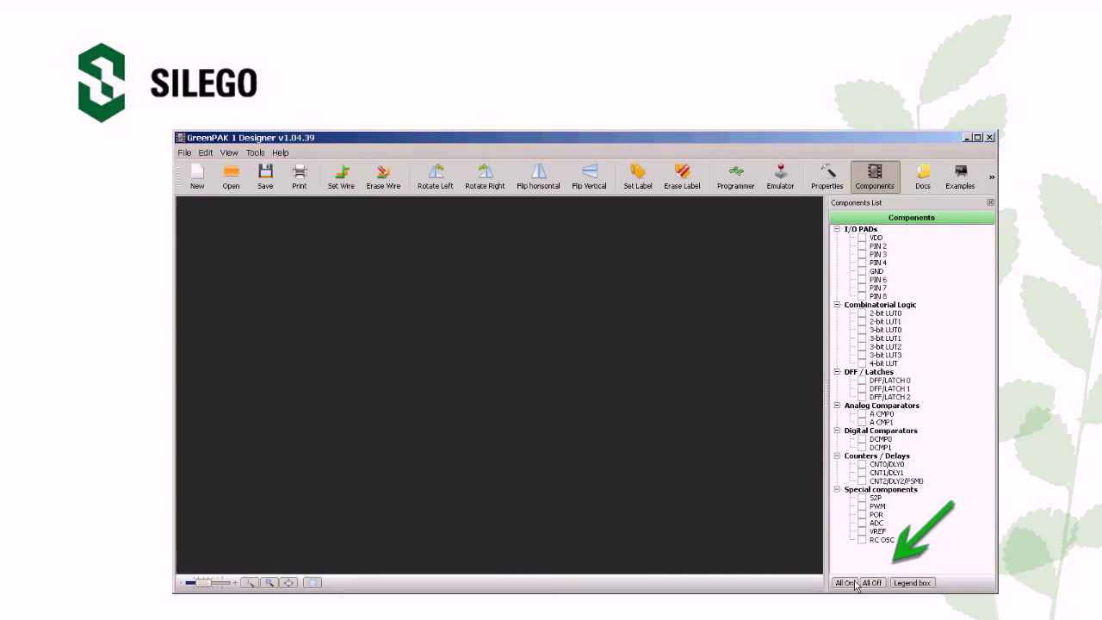
pyautogui.click(846, 583)
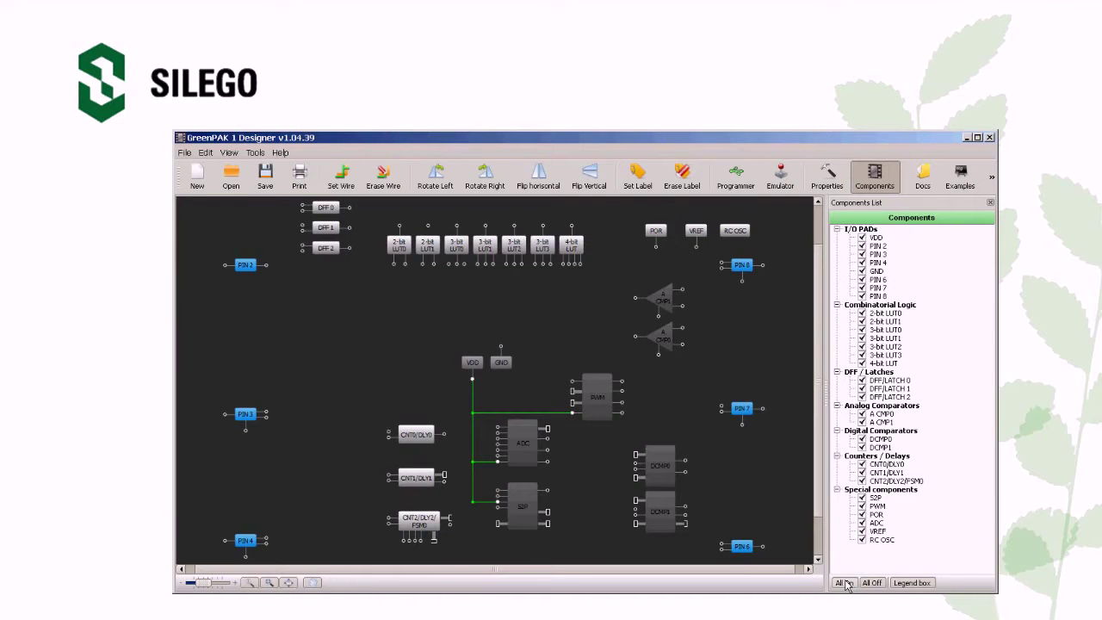
pyautogui.moveTo(797, 557); pyautogui.dragTo(227, 239)
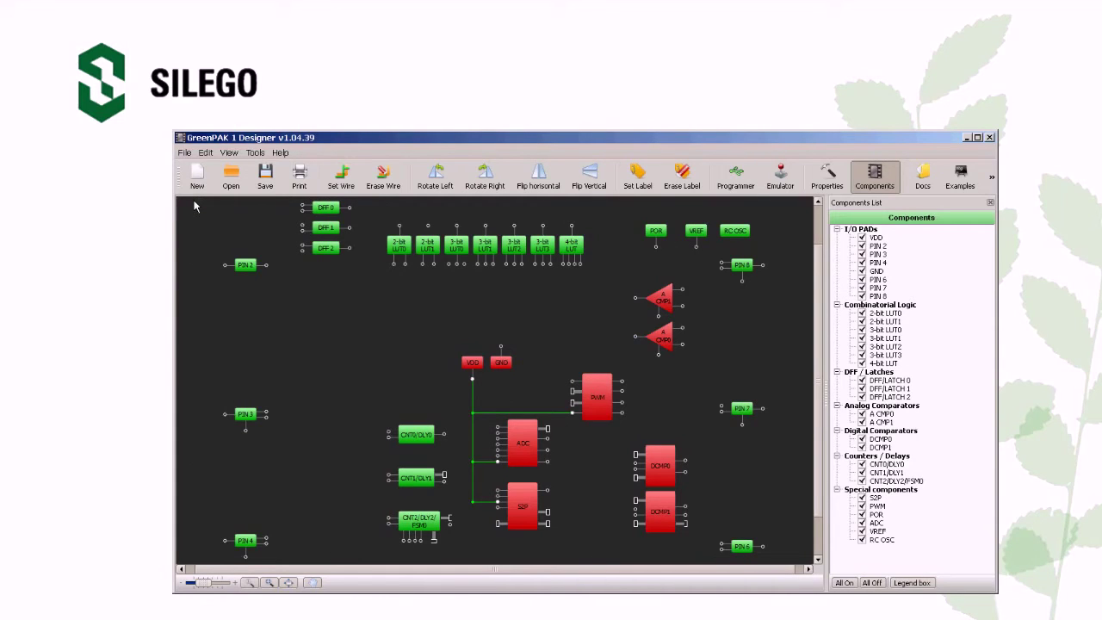
pyautogui.click(194, 207)
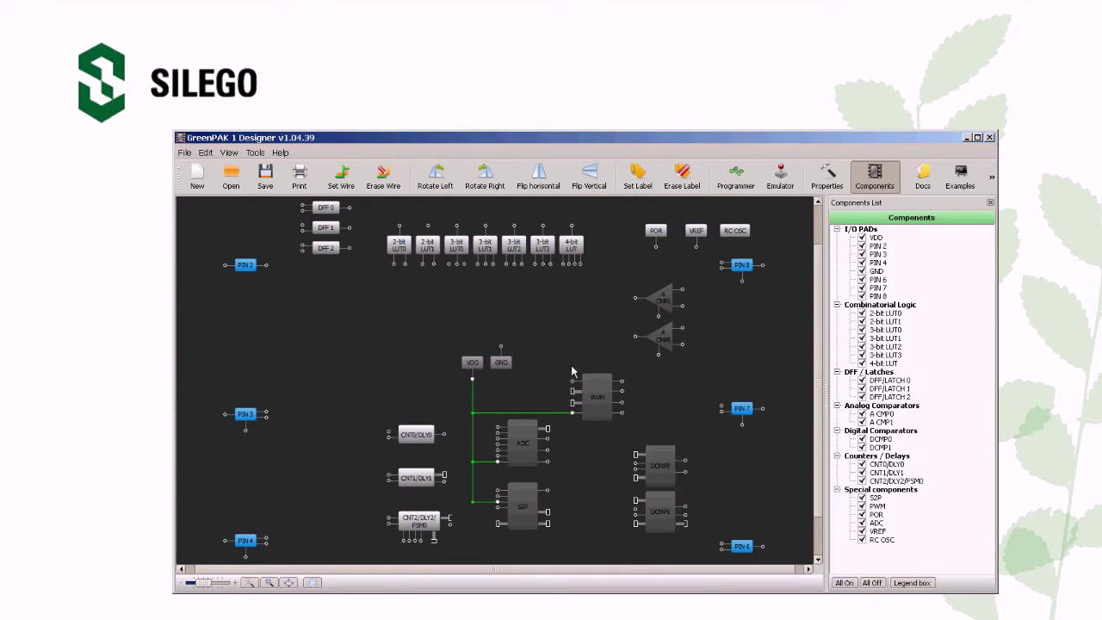
pyautogui.click(594, 396)
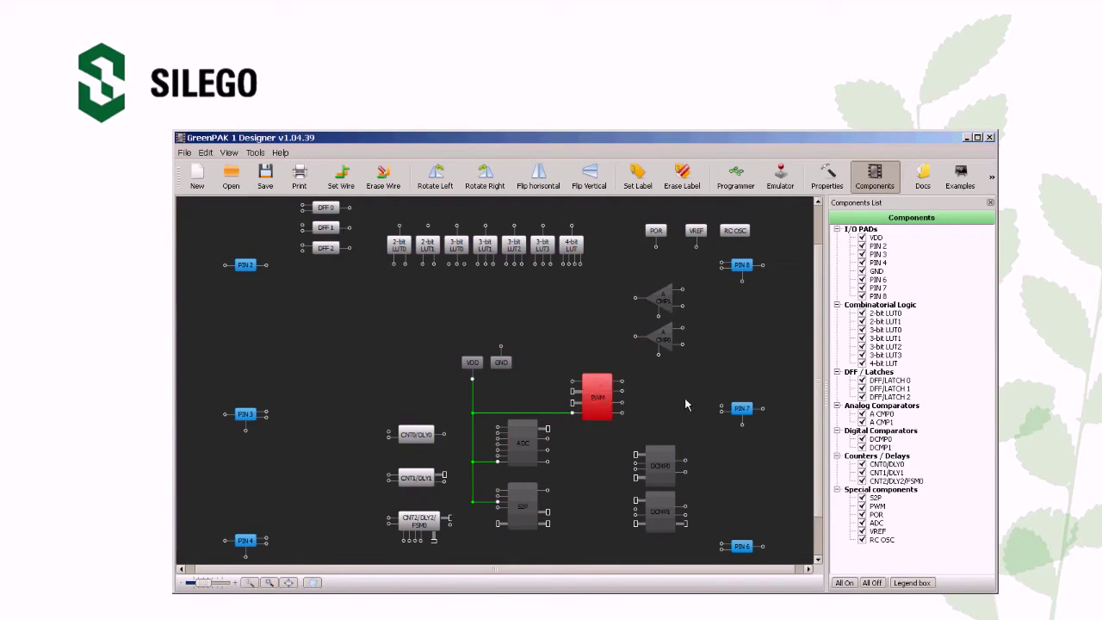
pyautogui.click(685, 399)
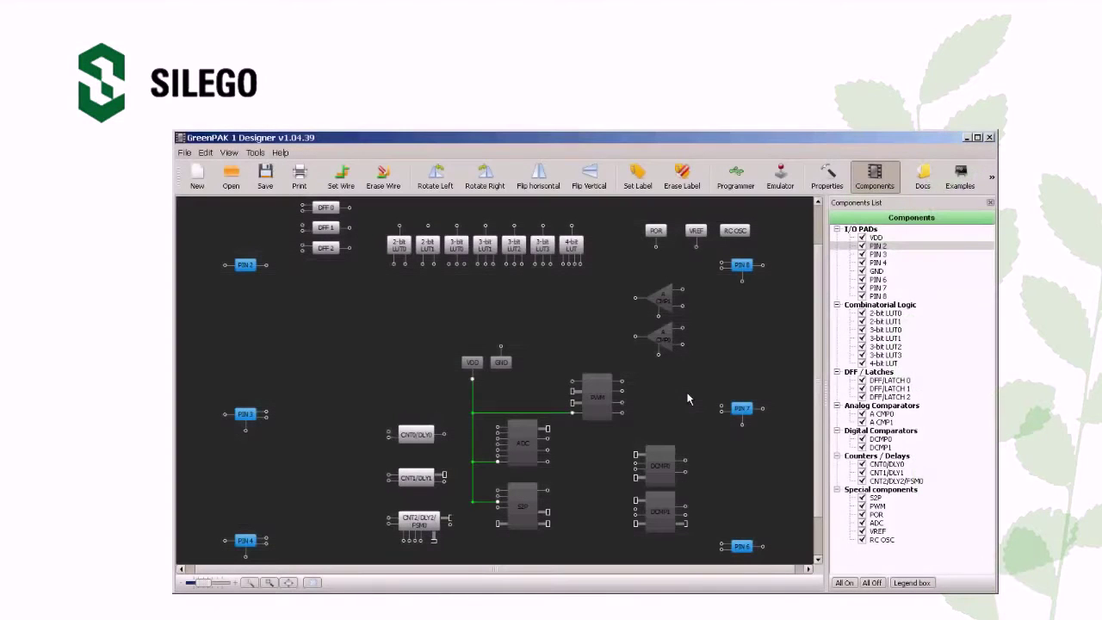
# Step: Nudge the PWM block right, rotate it left and back to horizontal, then select the LUT row
pyautogui.moveTo(603, 393); pyautogui.dragTo(631, 393)
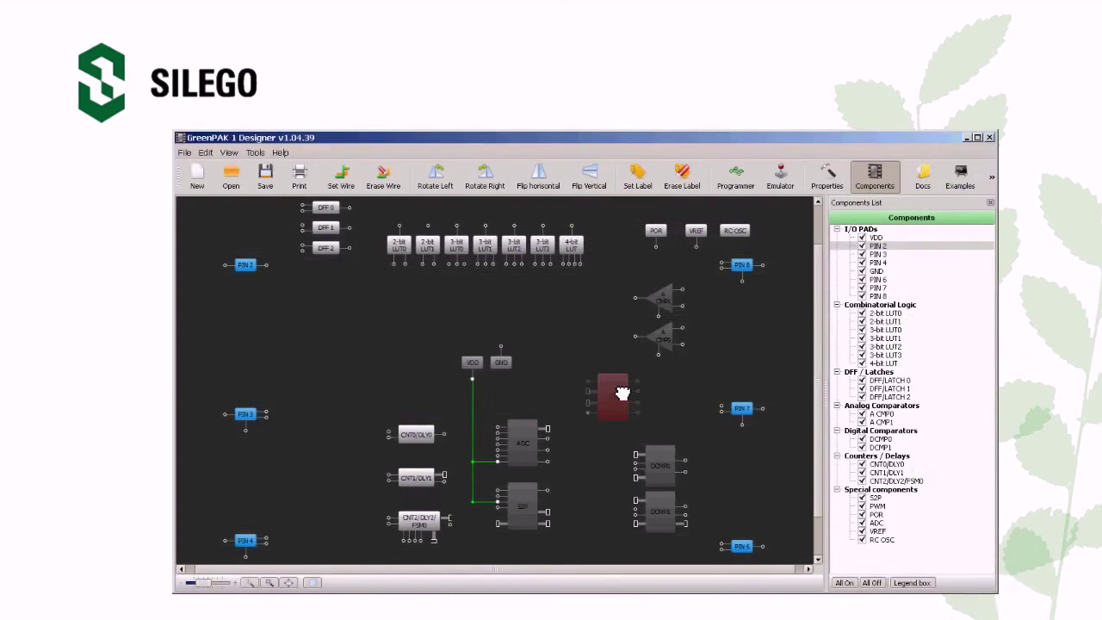
pyautogui.click(442, 176)
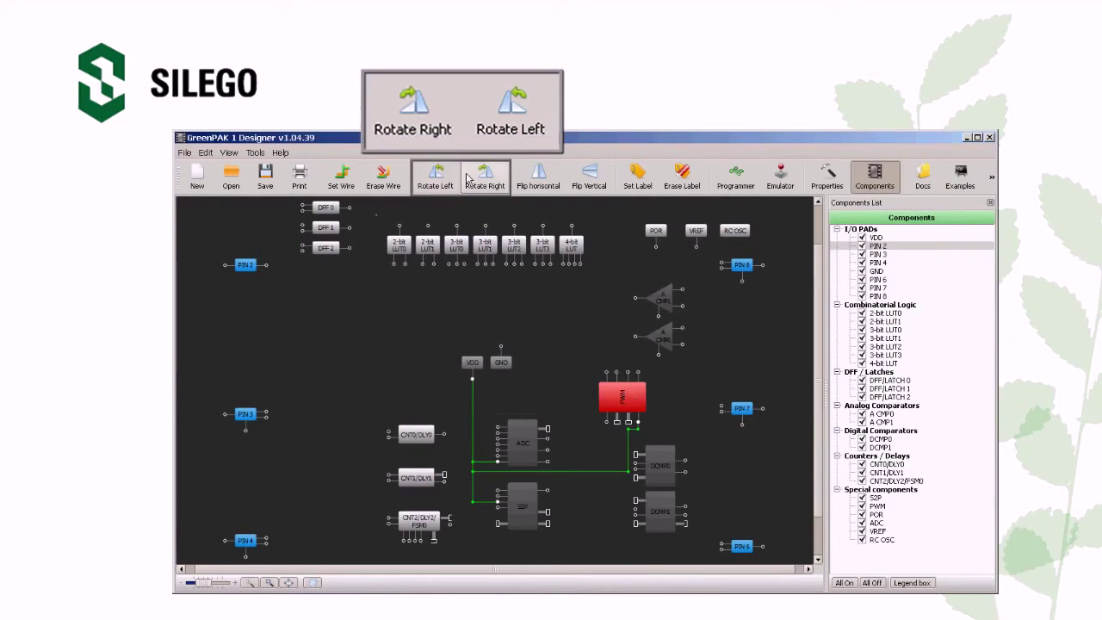
pyautogui.click(468, 178)
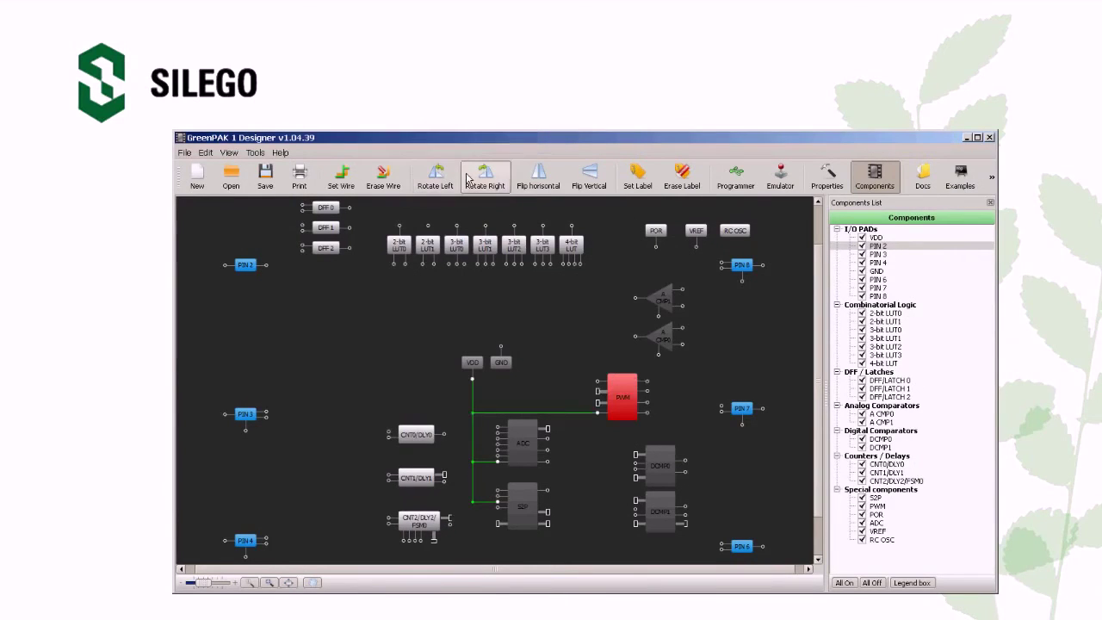
pyautogui.moveTo(385, 214)
pyautogui.mouseDown()
pyautogui.moveTo(604, 280)
pyautogui.moveTo(573, 274)
pyautogui.mouseUp()
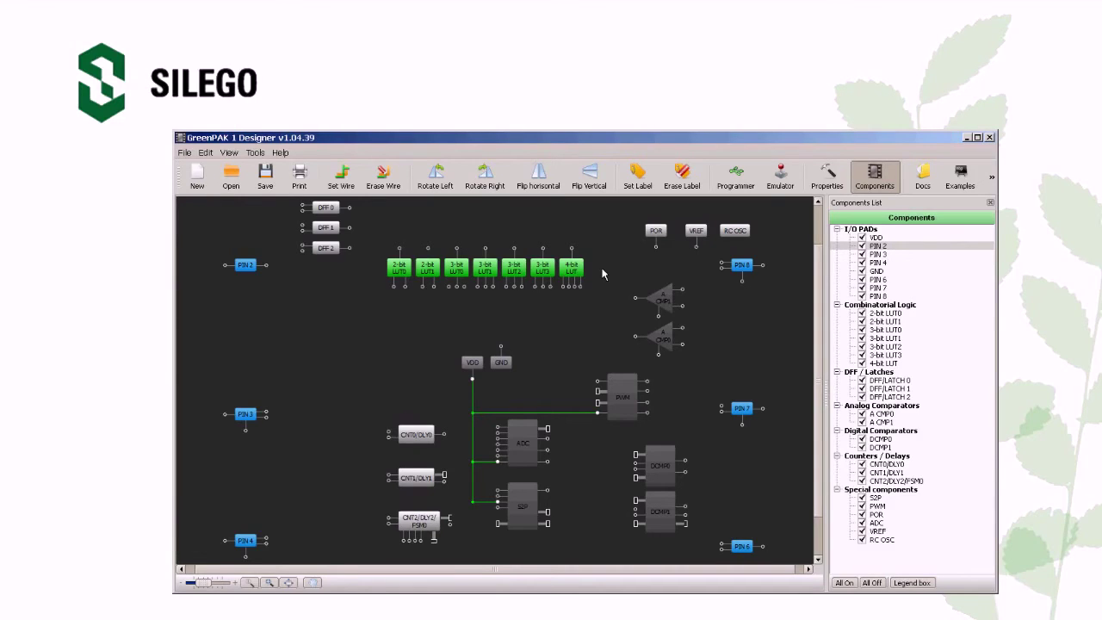
pyautogui.click(601, 267)
pyautogui.click(576, 271)
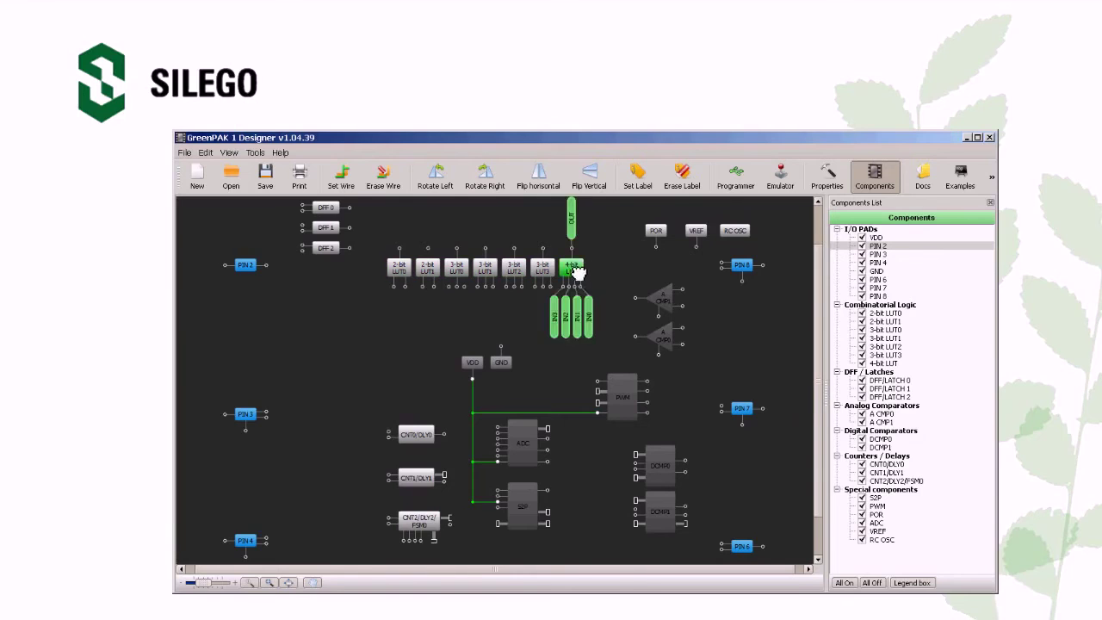
pyautogui.doubleClick(576, 271)
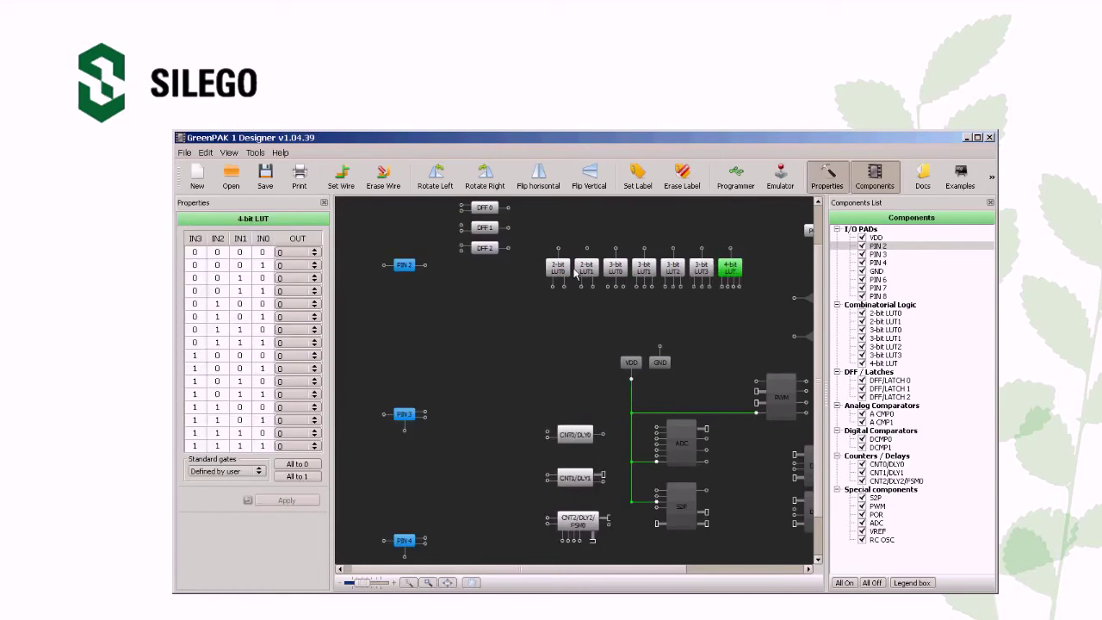
pyautogui.click(324, 204)
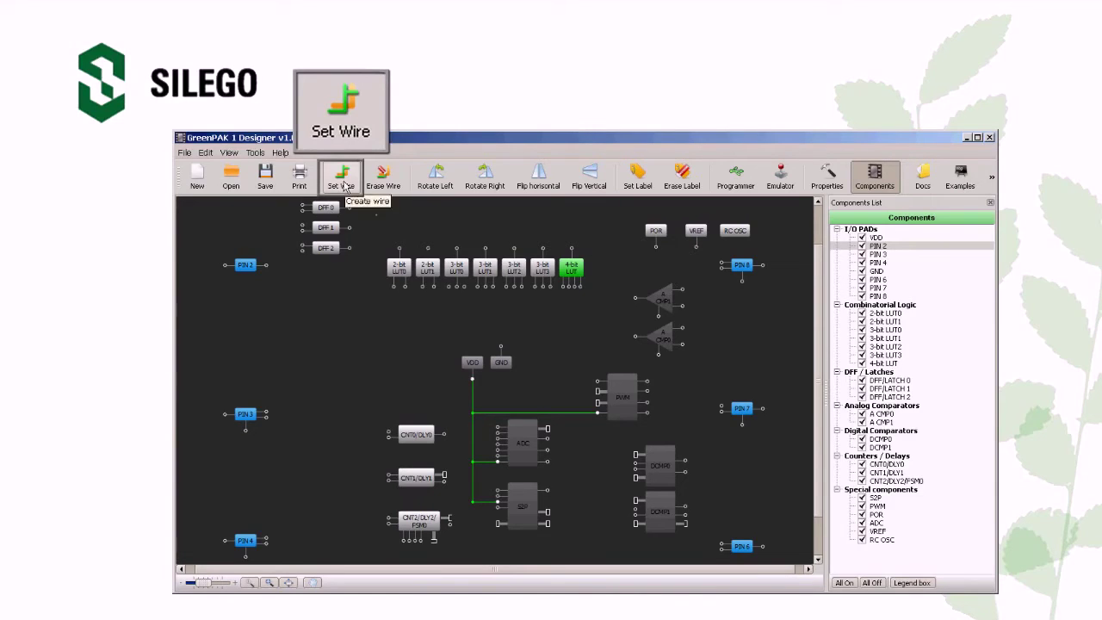
# Step: Draw a wire from PIN 2's terminal to an input of the 2-bit LUT0
pyautogui.click(342, 184)
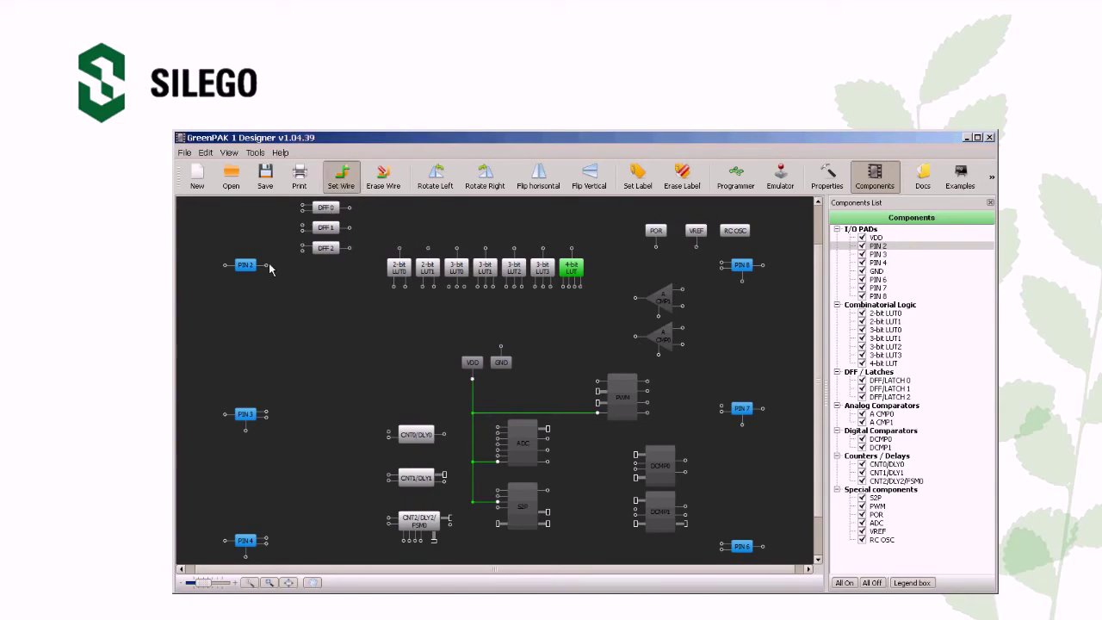
pyautogui.click(267, 265)
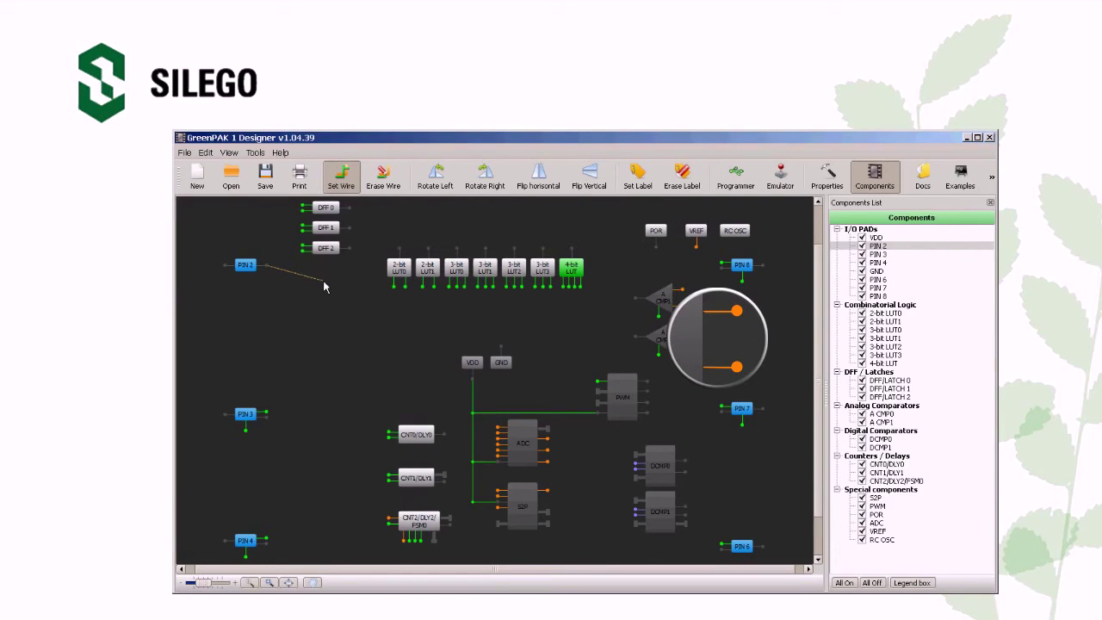
pyautogui.click(389, 295)
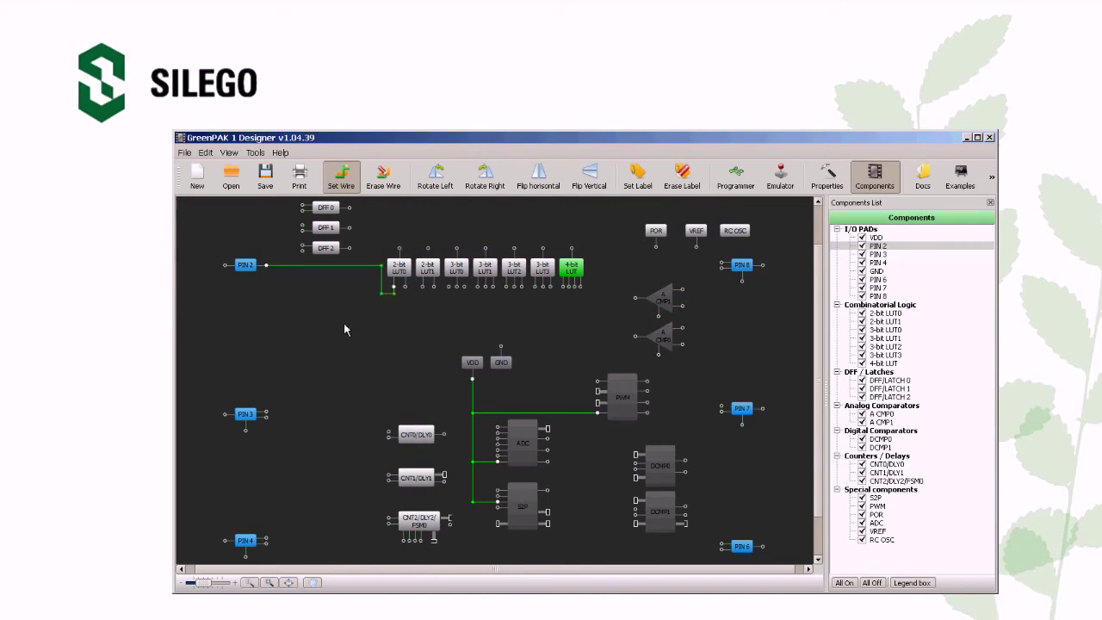
# Step: Set DCMP0's Power to On, apply it, and close the Properties panel
pyautogui.doubleClick(659, 465)
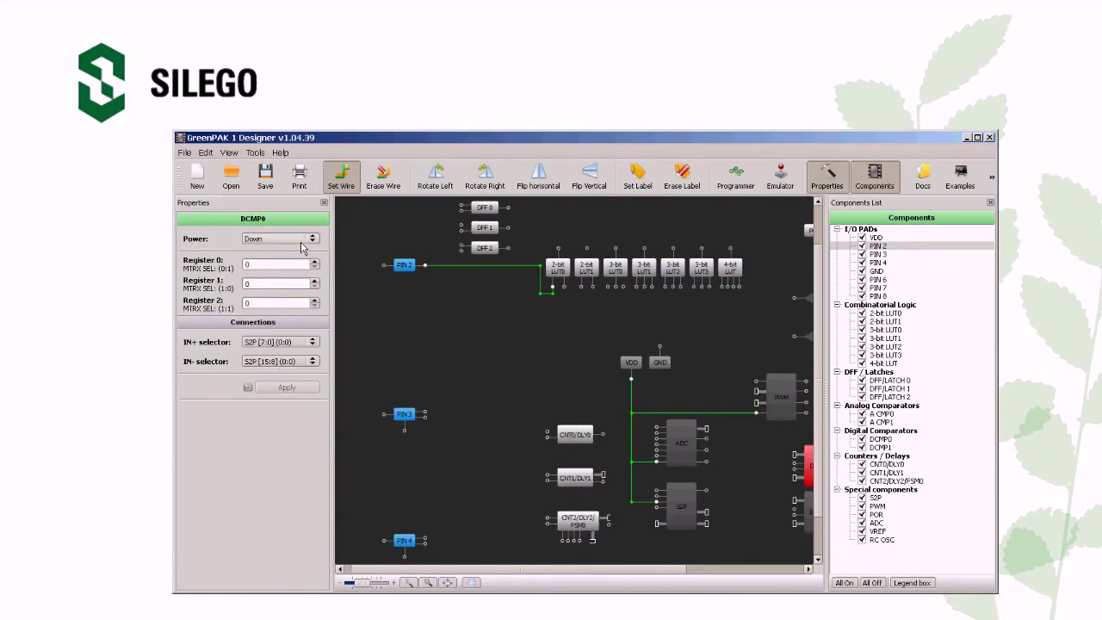
pyautogui.click(303, 246)
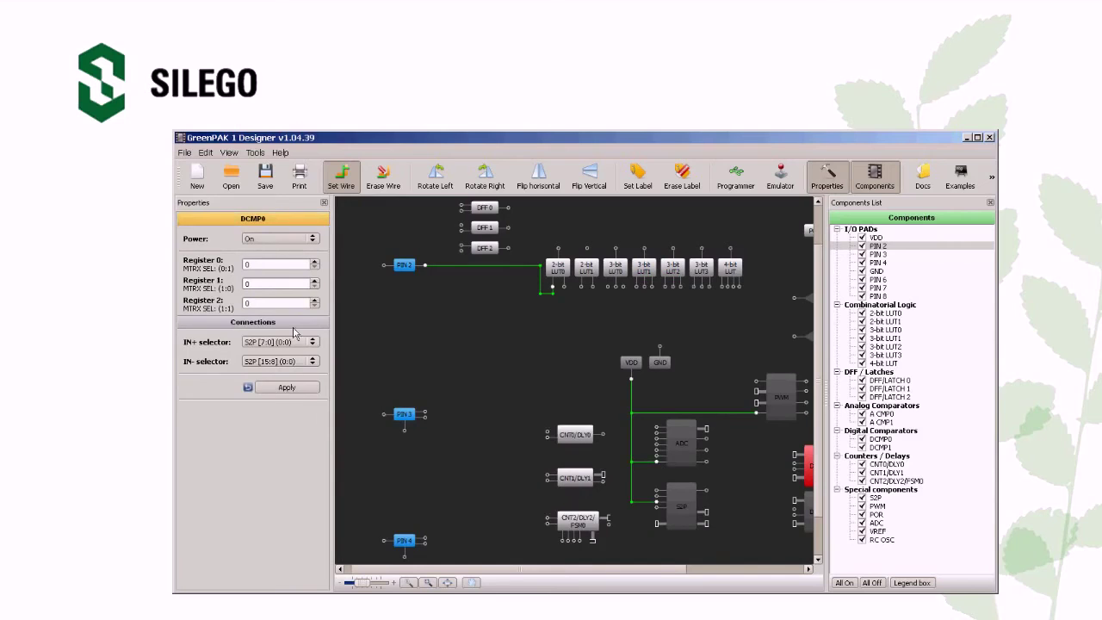
pyautogui.click(293, 390)
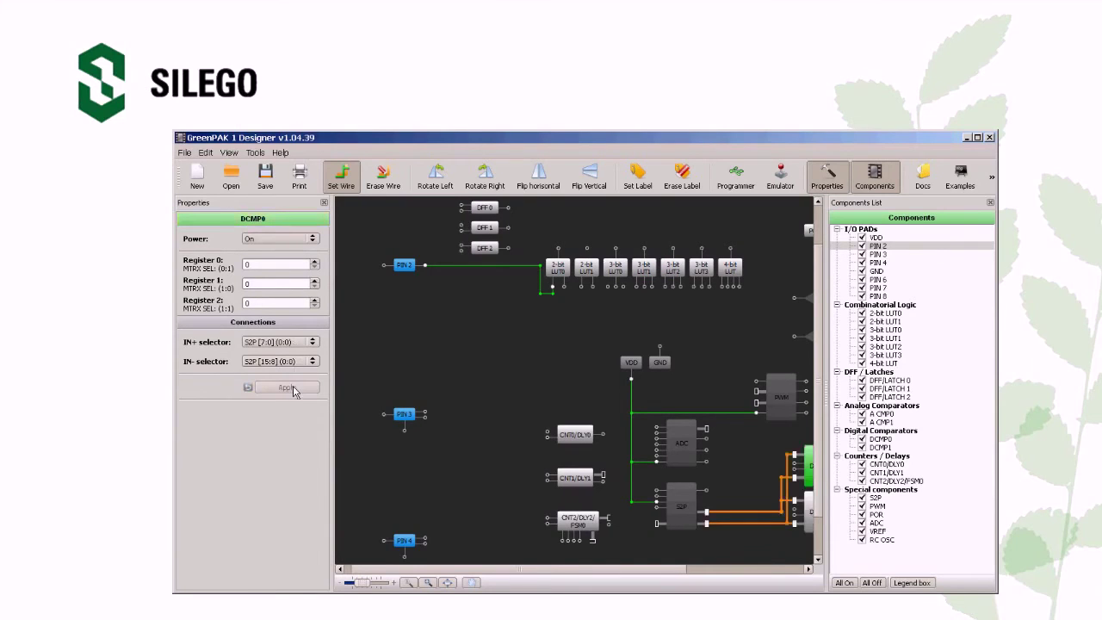
pyautogui.click(324, 205)
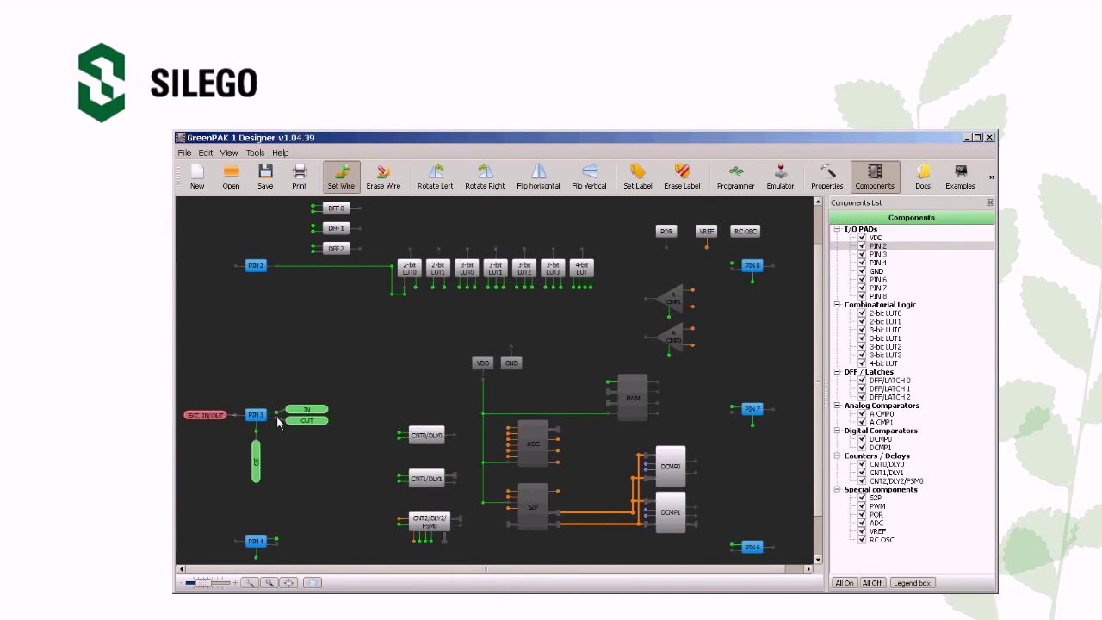
# Step: Wire PIN 3's OUT port to a 4-bit LUT input after cancelling one false start
pyautogui.click(277, 418)
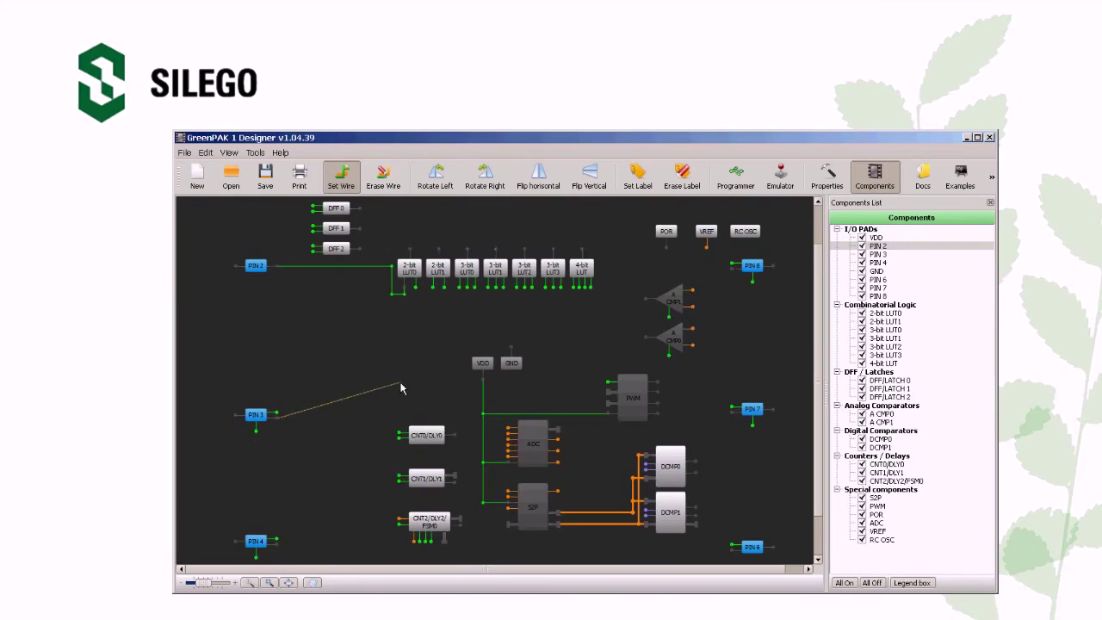
pyautogui.press('Escape')
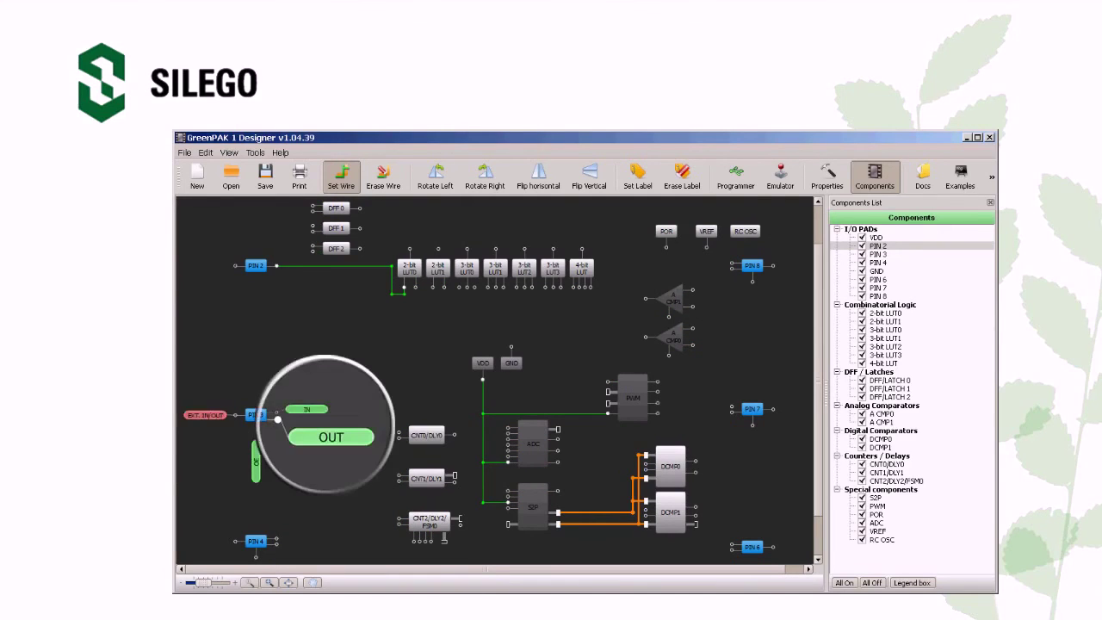
pyautogui.click(276, 417)
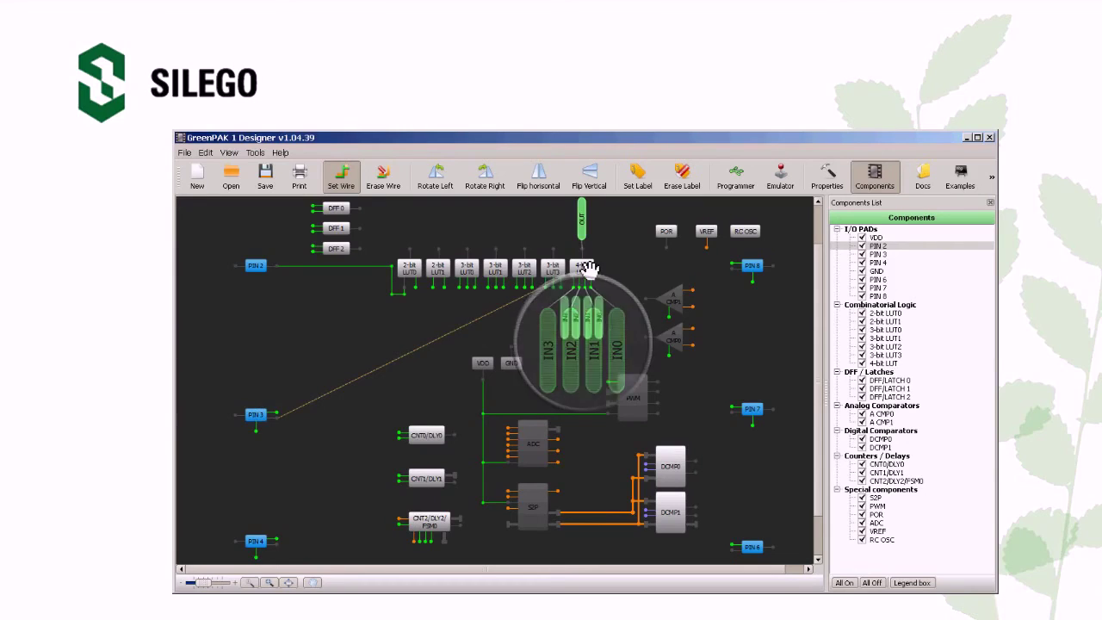
pyautogui.click(572, 289)
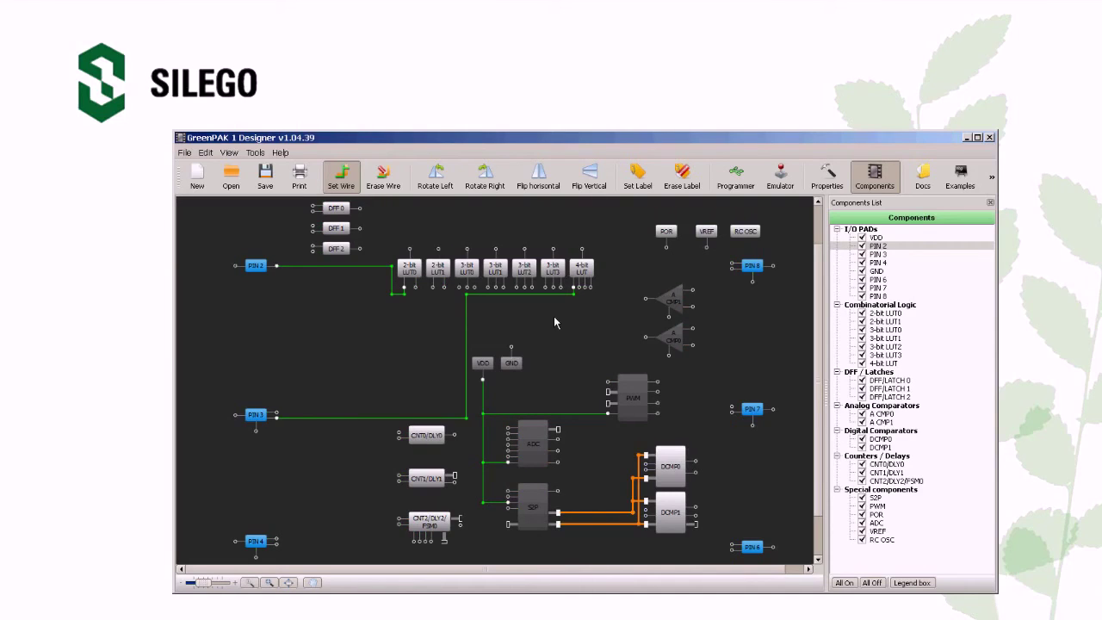
# Step: Move the PIN 3 wire lower and further left, adding a vertex pulled into a diagonal bend
pyautogui.moveTo(554, 294); pyautogui.dragTo(554, 312)
pyautogui.moveTo(466, 331)
pyautogui.mouseDown()
pyautogui.moveTo(364, 334)
pyautogui.moveTo(420, 338)
pyautogui.mouseUp()
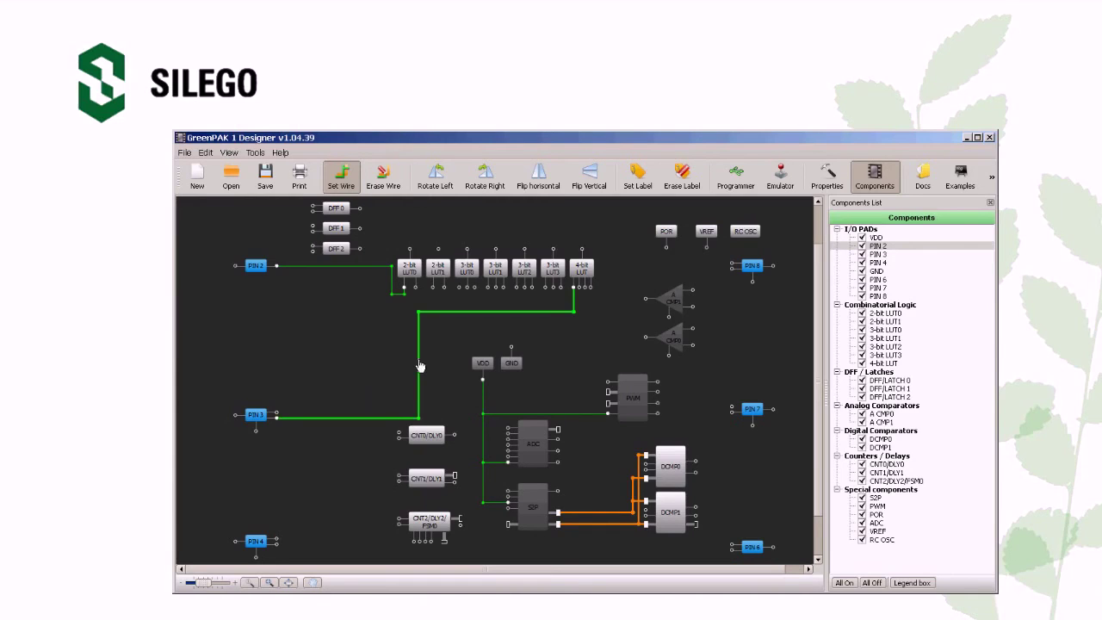
pyautogui.click(419, 360)
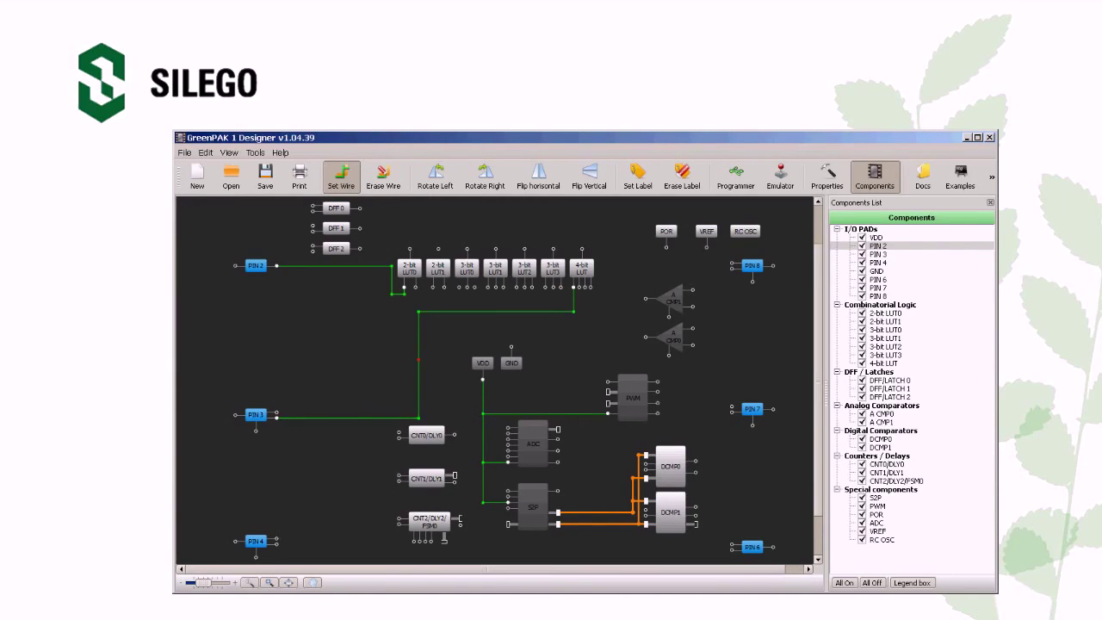
pyautogui.moveTo(418, 360); pyautogui.dragTo(372, 358)
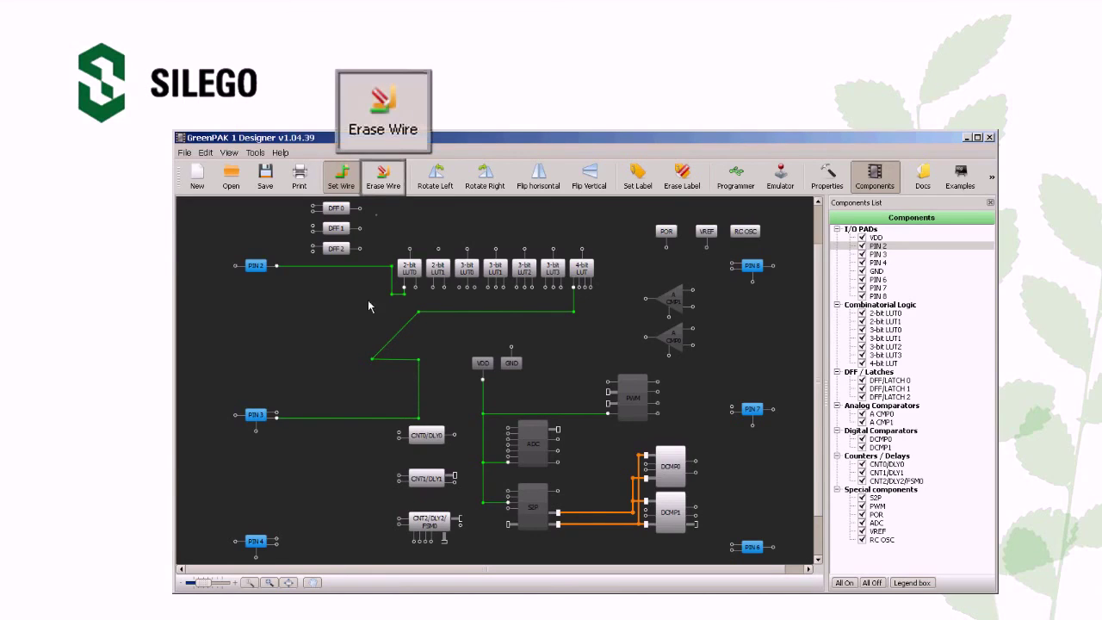
# Step: Erase the wire from PIN 3 to the 4-bit LUT with the Erase Wire tool
pyautogui.click(392, 184)
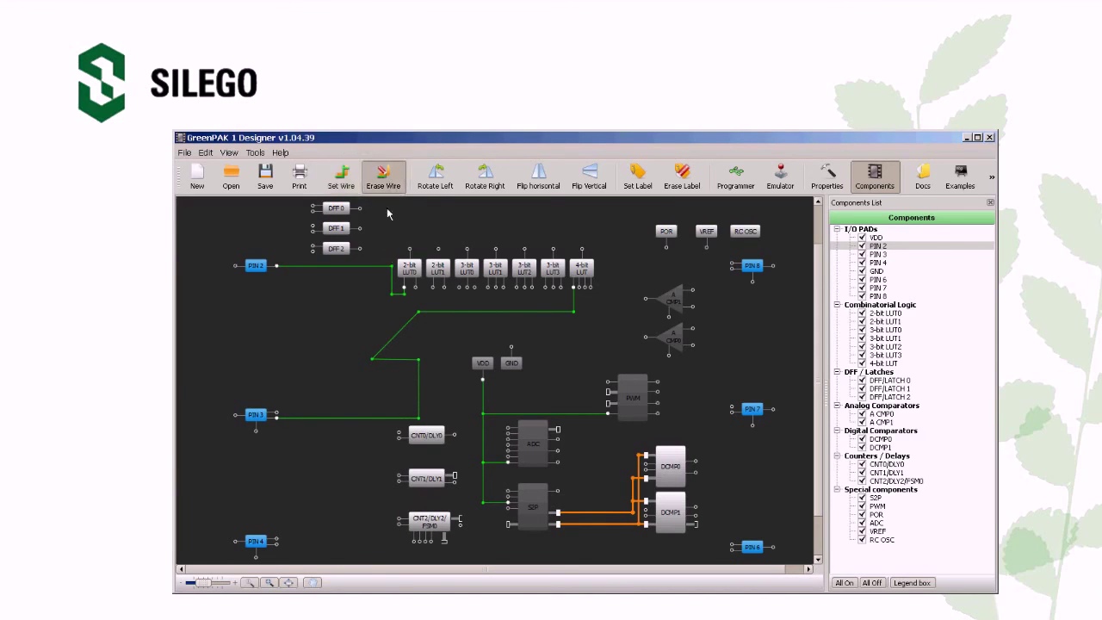
pyautogui.click(400, 336)
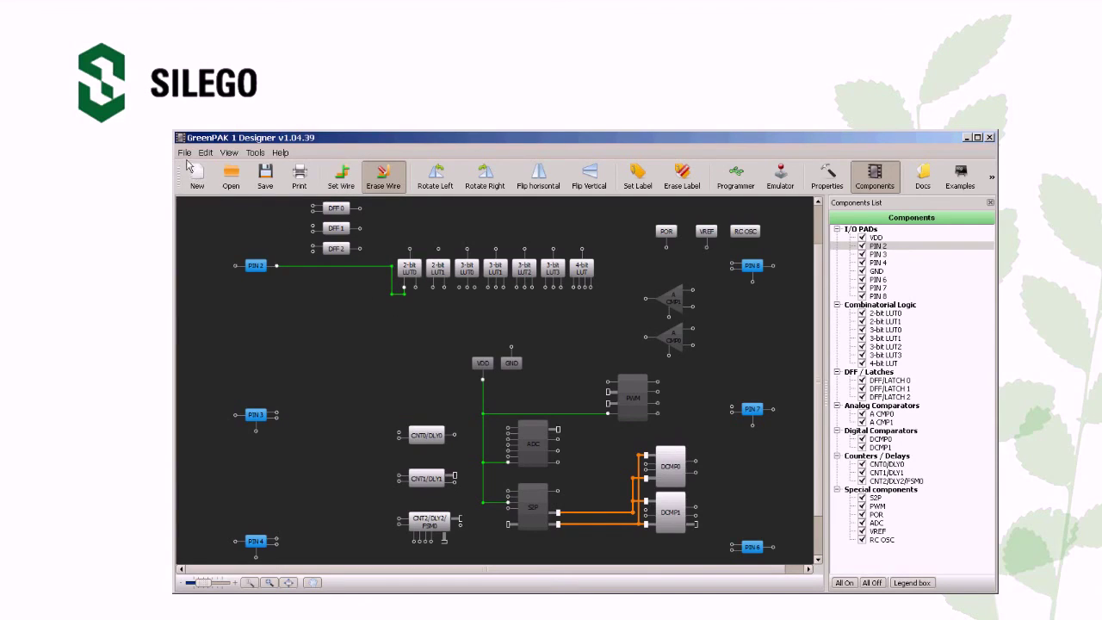
pyautogui.click(184, 155)
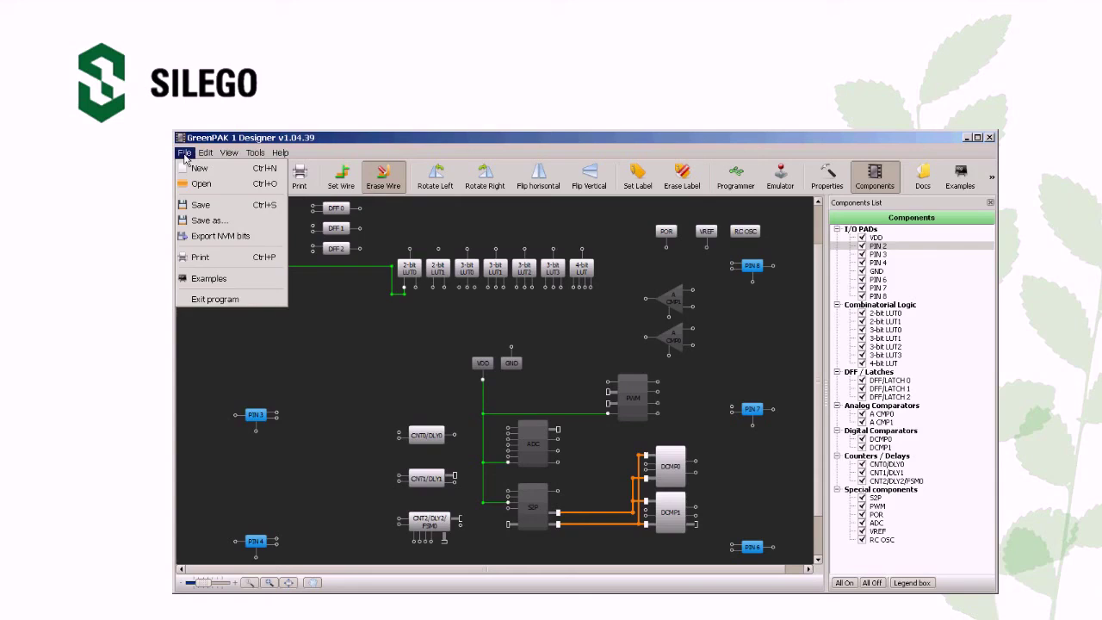
# Step: Save the project as 'Project1' in the Silego folder
pyautogui.click(208, 214)
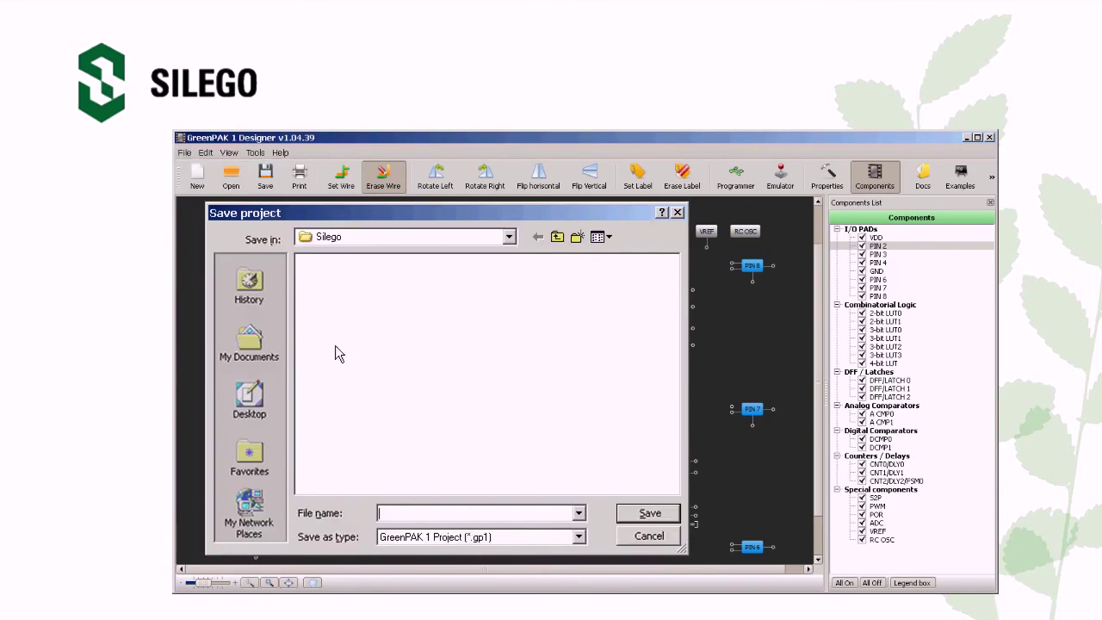
pyautogui.write('Proj')
pyautogui.write('ect1')
pyautogui.click(618, 517)
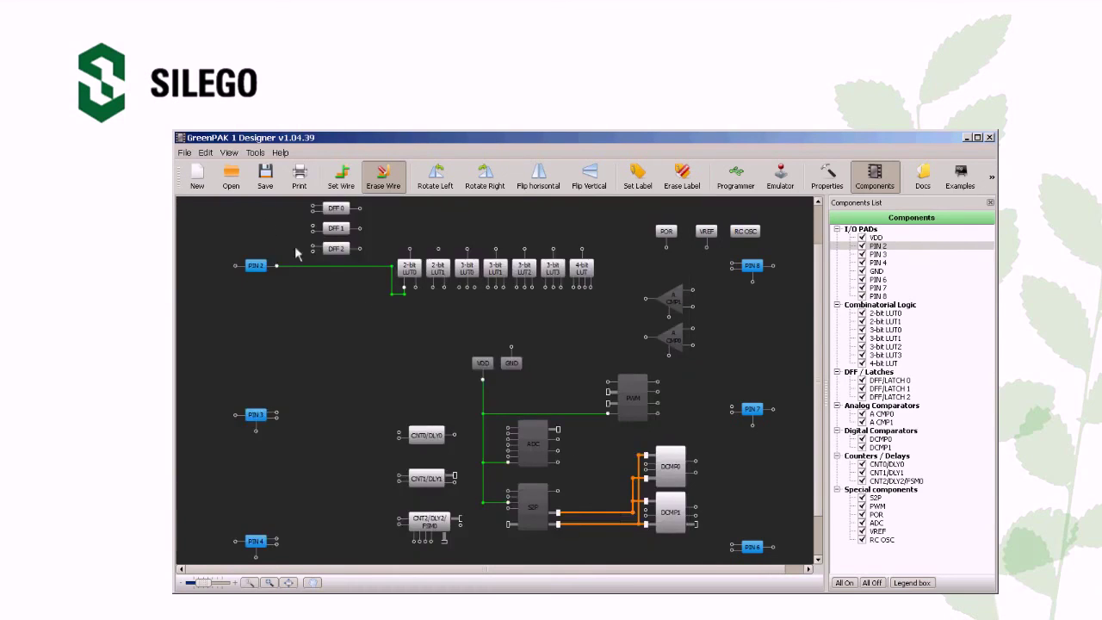
# Step: Export the design's NVM bits to a text file named 'NVM'
pyautogui.click(184, 152)
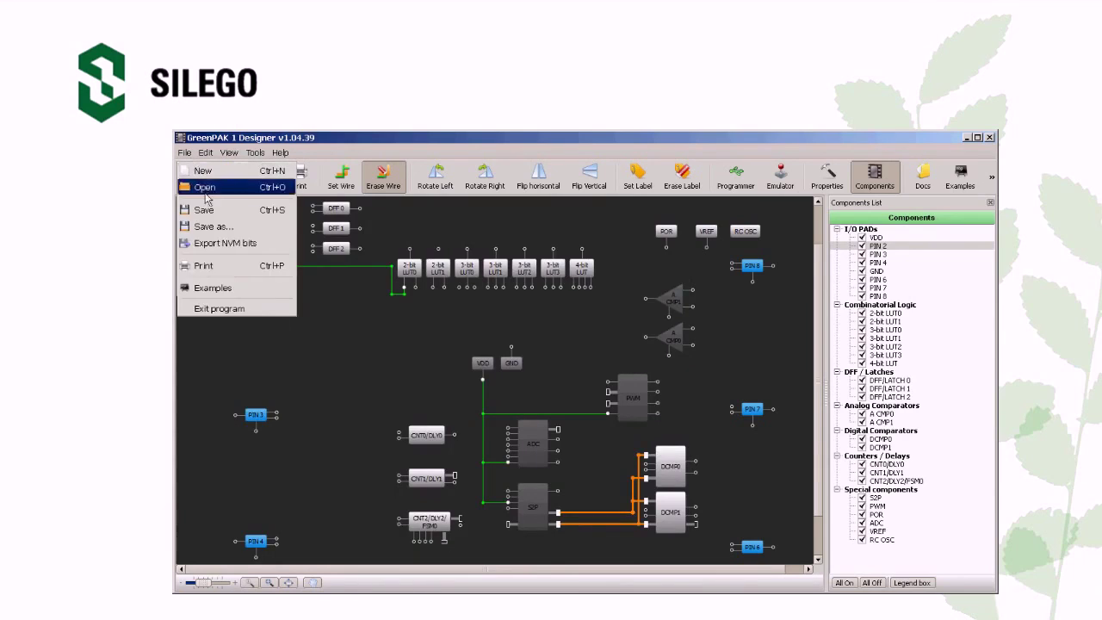
pyautogui.click(230, 241)
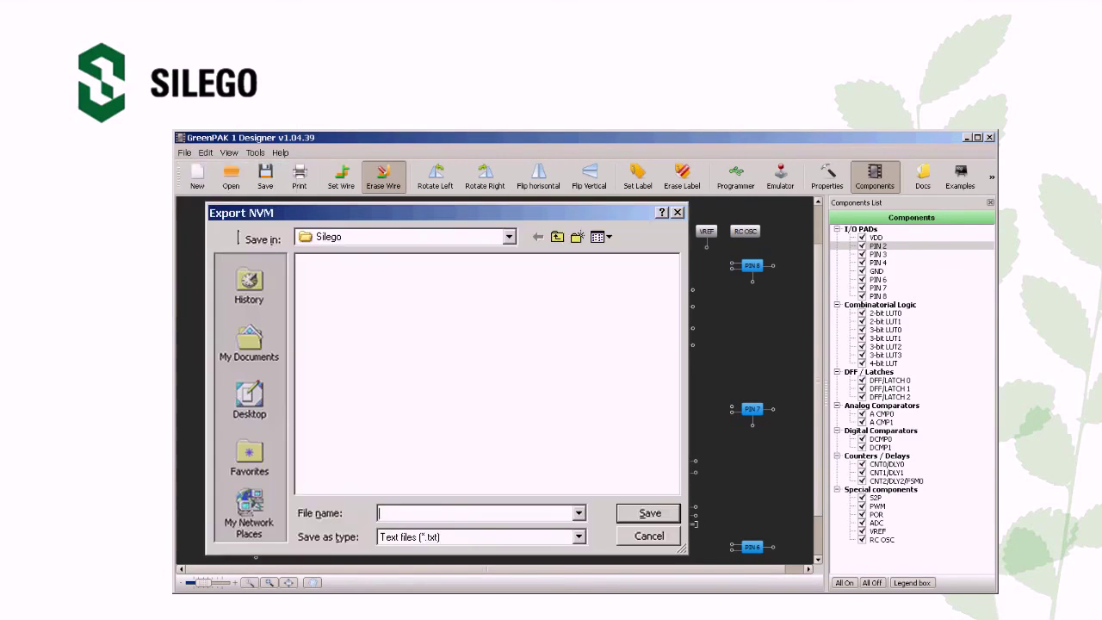
pyautogui.click(403, 512)
pyautogui.write('NV')
pyautogui.write('M')
pyautogui.click(621, 513)
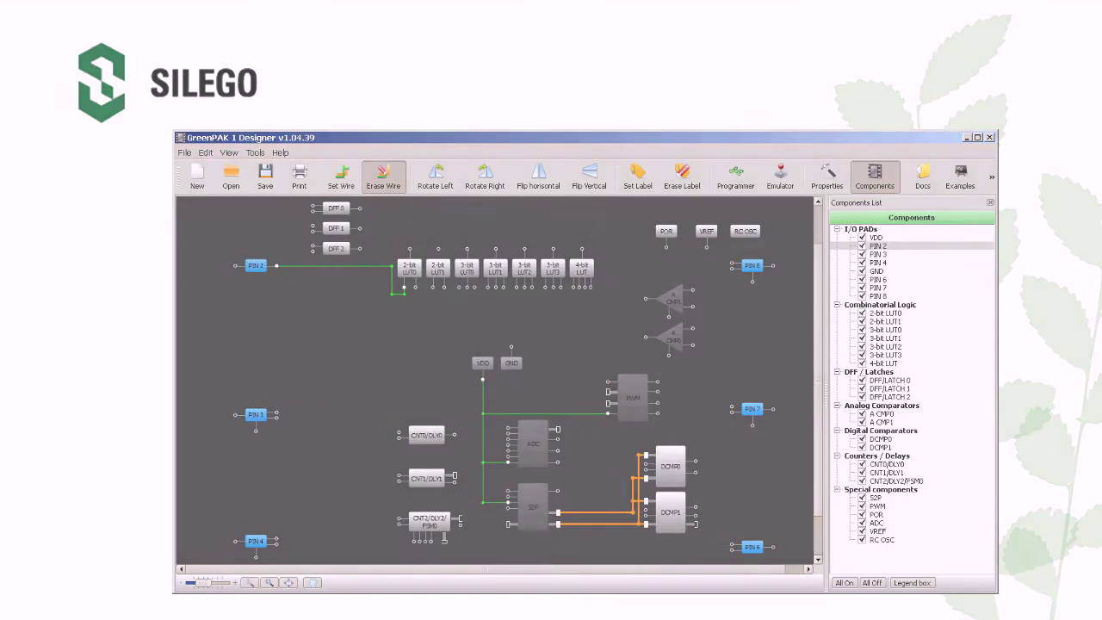